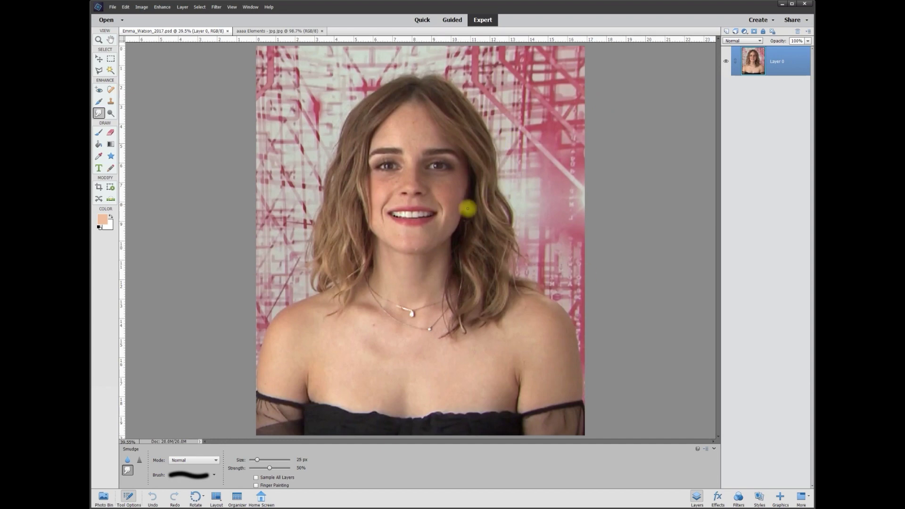
Step: Duplicate Layer 0 of the portrait, keeping the name Layer 0 copy
{"action": "left_click", "coordinate": [99, 57]}
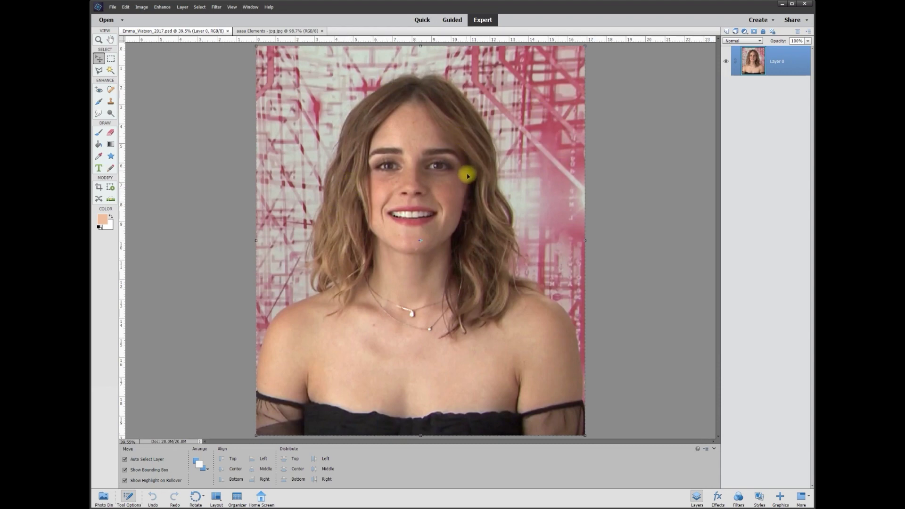
{"action": "scroll", "coordinate": [460, 125], "scroll_direction": "up", "scroll_amount": 3}
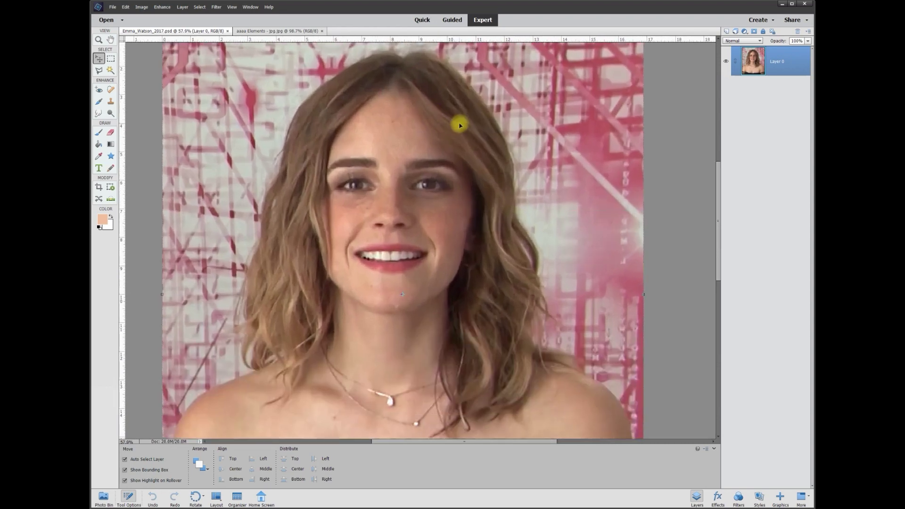
{"action": "scroll", "coordinate": [677, 184], "scroll_direction": "down", "scroll_amount": 3}
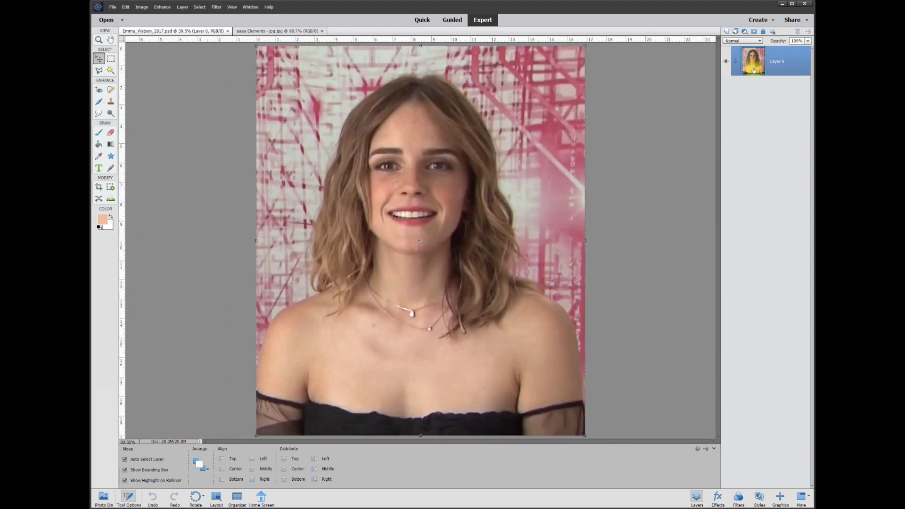
{"action": "right_click", "coordinate": [781, 61]}
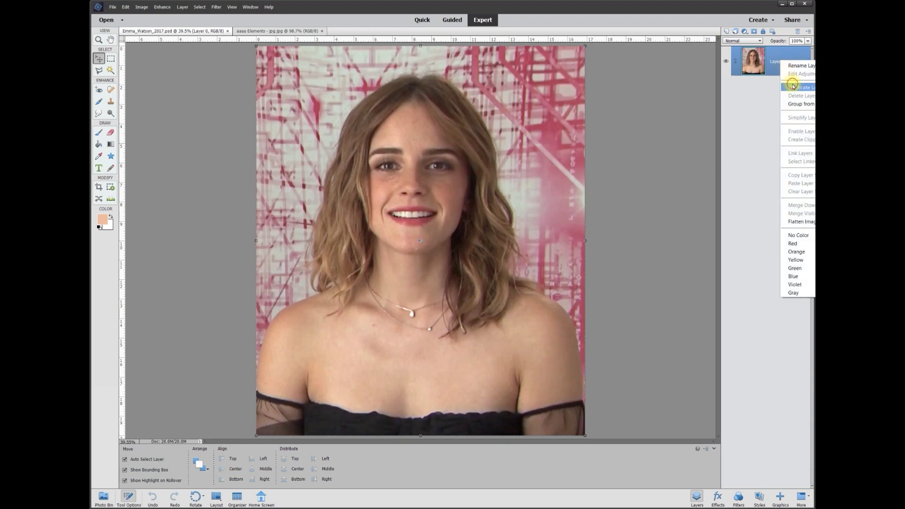
{"action": "left_click", "coordinate": [793, 86]}
{"action": "left_click", "coordinate": [448, 162]}
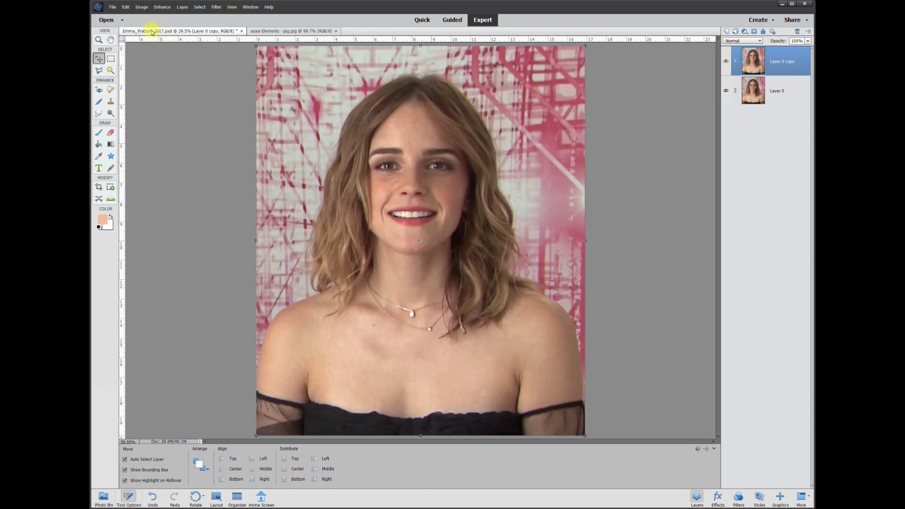
Step: Recolour Layer 0 copy with Hue/Saturation, setting the hue to -180 and the saturation to +39
{"action": "left_click", "coordinate": [162, 8]}
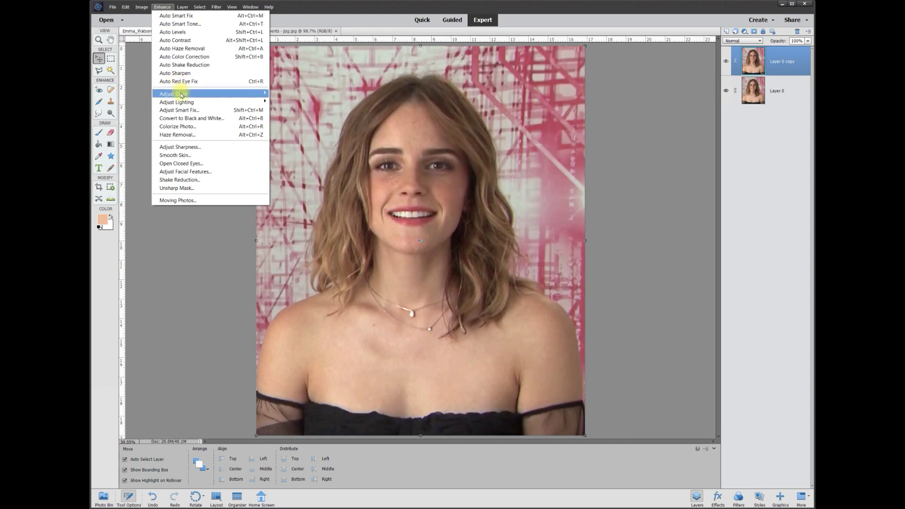
{"action": "mouse_move", "coordinate": [182, 94]}
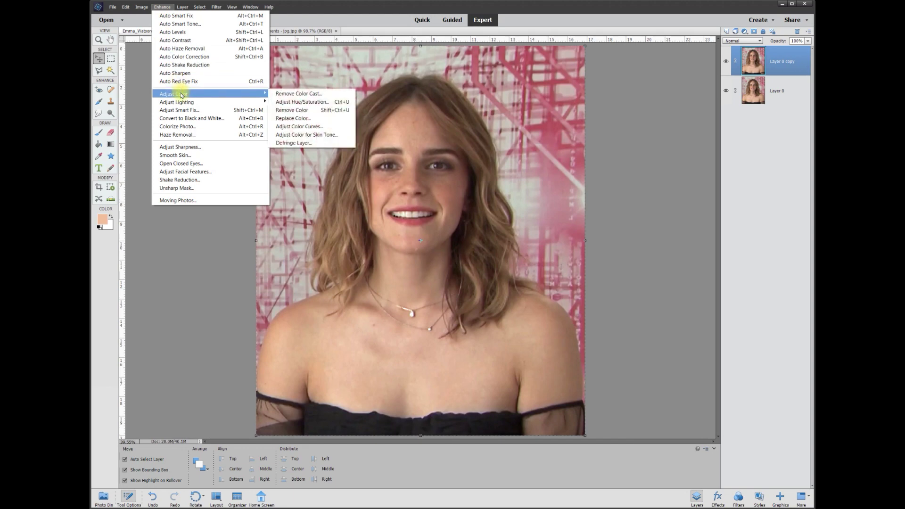
{"action": "left_click", "coordinate": [292, 103]}
{"action": "left_click_drag", "start_coordinate": [642, 62], "coordinate": [637, 60]}
{"action": "left_click", "coordinate": [611, 107]}
{"action": "left_click_drag", "start_coordinate": [615, 109], "coordinate": [649, 112]}
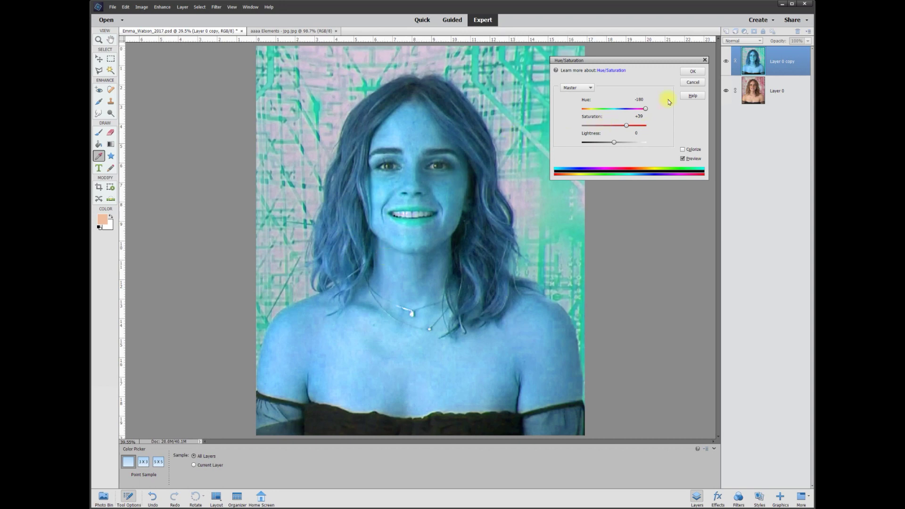
{"action": "left_click", "coordinate": [694, 74]}
{"action": "key", "text": "v"}
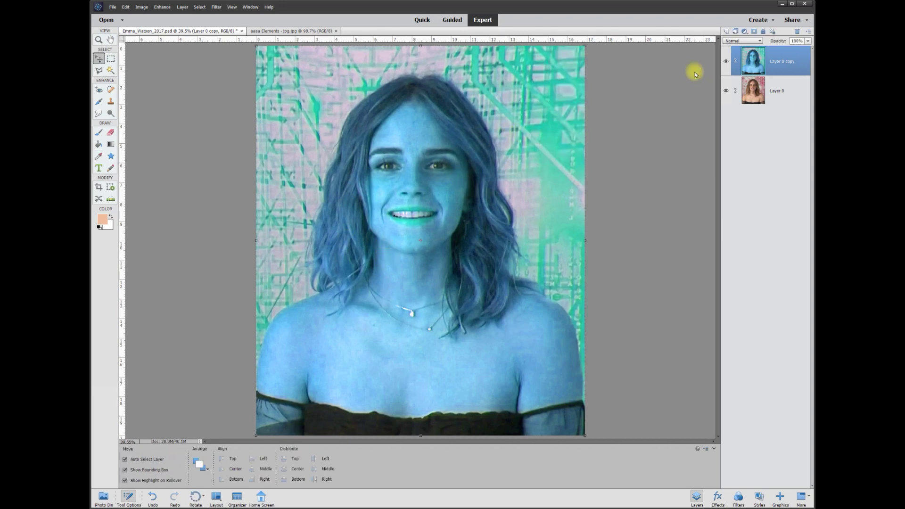
Step: Move Layer 0 copy beneath Layer 0 and erase along the inner and outer hair edges on Layer 0 with an 85 px eraser
{"action": "left_click_drag", "start_coordinate": [784, 63], "coordinate": [784, 109]}
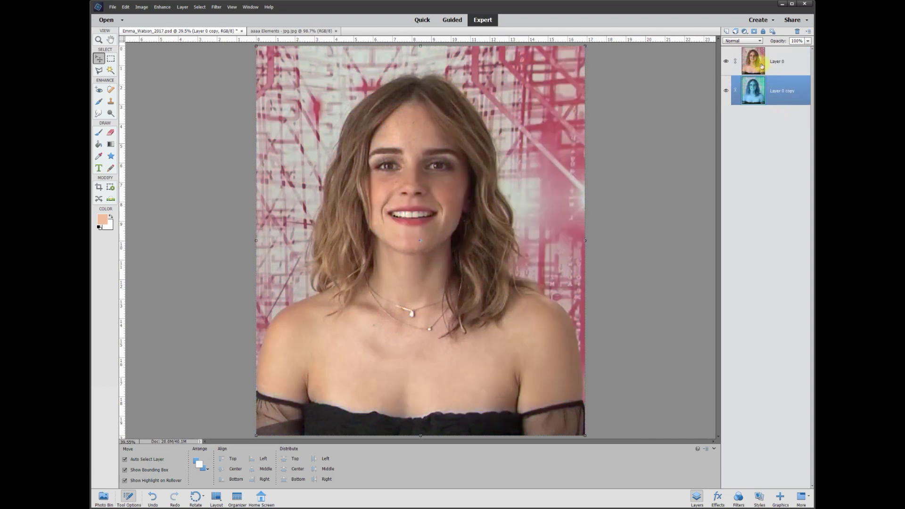
{"action": "left_click", "coordinate": [785, 60]}
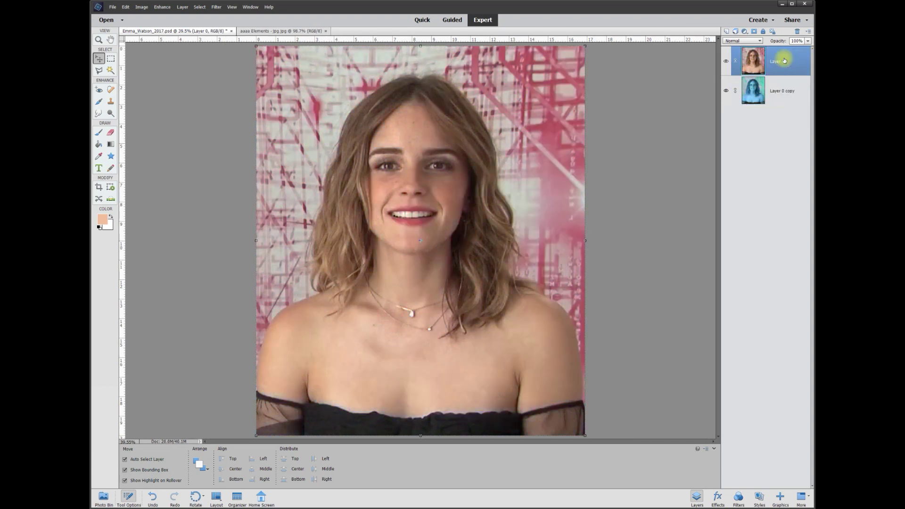
{"action": "left_click", "coordinate": [110, 133]}
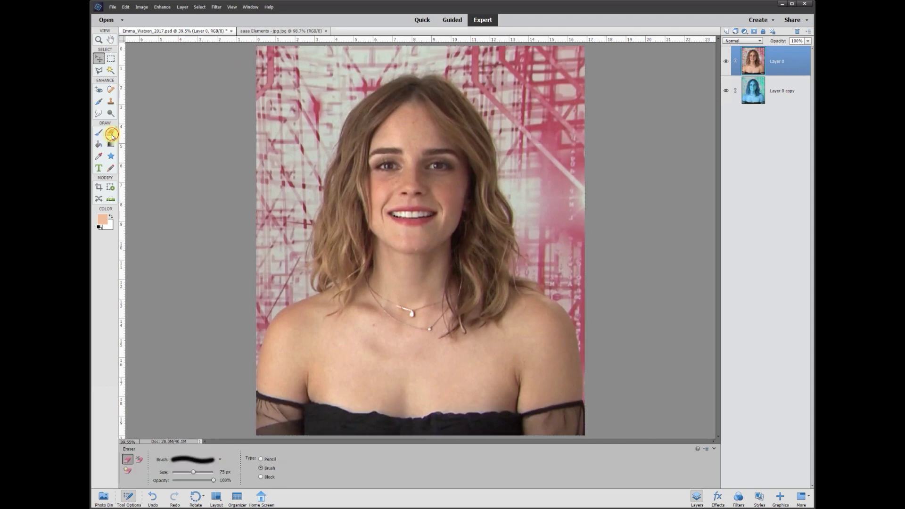
{"action": "scroll", "coordinate": [419, 214], "scroll_direction": "up", "scroll_amount": 3}
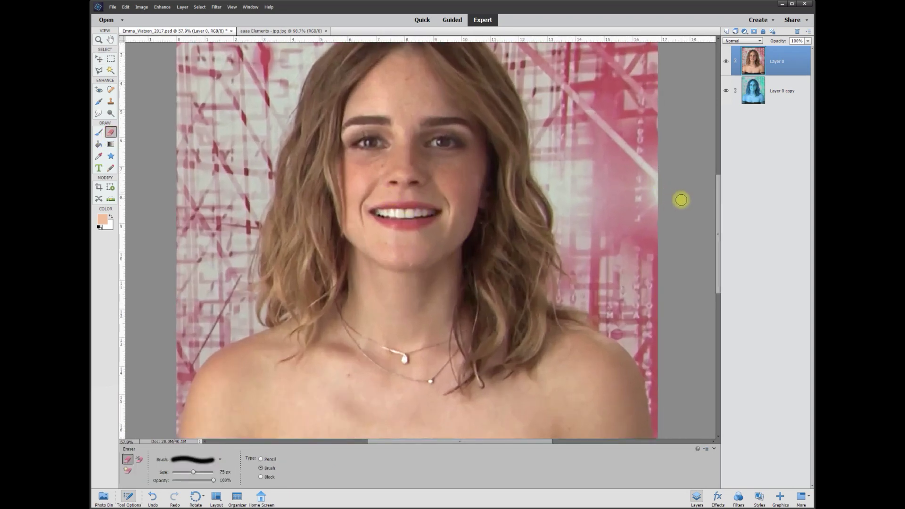
{"action": "left_click_drag", "start_coordinate": [719, 208], "coordinate": [718, 188]}
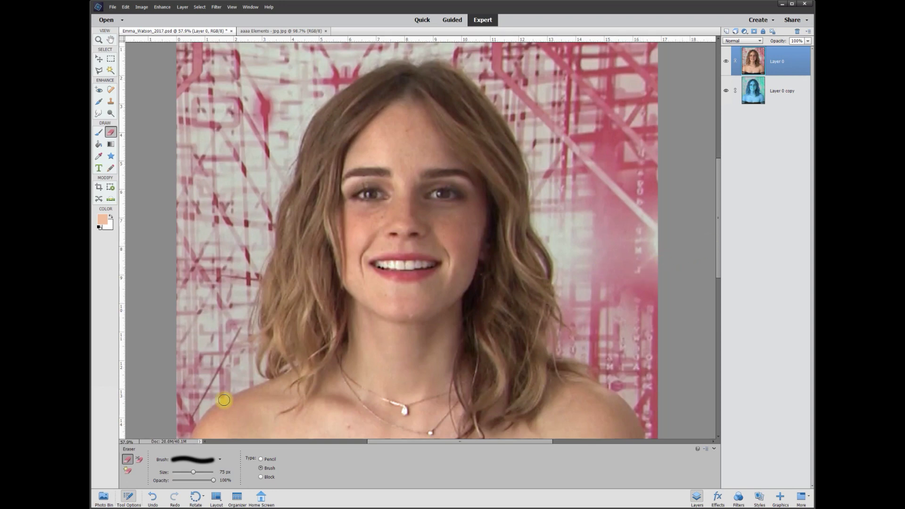
{"action": "left_click", "coordinate": [224, 472]}
{"action": "type", "text": "85"}
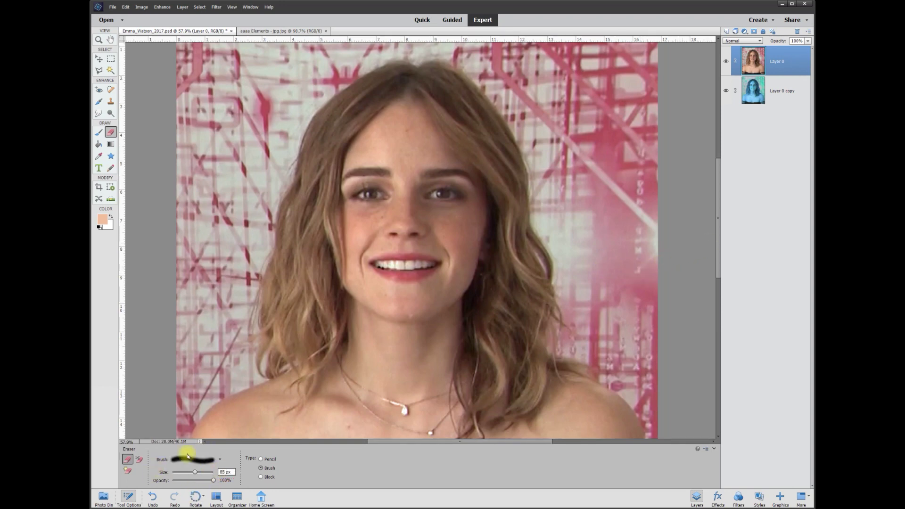
{"action": "mouse_move", "coordinate": [311, 364]}
{"action": "left_mouse_down"}
{"action": "mouse_move", "coordinate": [297, 376]}
{"action": "mouse_move", "coordinate": [329, 343]}
{"action": "mouse_move", "coordinate": [340, 309]}
{"action": "mouse_move", "coordinate": [324, 236]}
{"action": "mouse_move", "coordinate": [324, 190]}
{"action": "mouse_move", "coordinate": [336, 236]}
{"action": "mouse_move", "coordinate": [330, 181]}
{"action": "mouse_move", "coordinate": [337, 151]}
{"action": "left_mouse_up"}
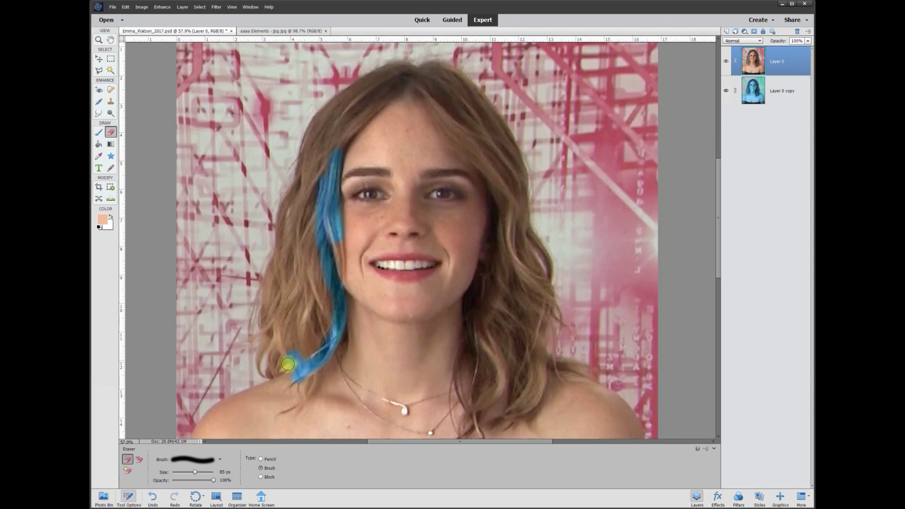
{"action": "mouse_move", "coordinate": [271, 373]}
{"action": "left_mouse_down"}
{"action": "mouse_move", "coordinate": [291, 325]}
{"action": "mouse_move", "coordinate": [262, 345]}
{"action": "mouse_move", "coordinate": [279, 320]}
{"action": "mouse_move", "coordinate": [266, 334]}
{"action": "mouse_move", "coordinate": [275, 320]}
{"action": "mouse_move", "coordinate": [267, 326]}
{"action": "mouse_move", "coordinate": [267, 290]}
{"action": "mouse_move", "coordinate": [306, 149]}
{"action": "mouse_move", "coordinate": [337, 102]}
{"action": "mouse_move", "coordinate": [392, 66]}
{"action": "mouse_move", "coordinate": [436, 70]}
{"action": "mouse_move", "coordinate": [477, 96]}
{"action": "mouse_move", "coordinate": [521, 176]}
{"action": "mouse_move", "coordinate": [550, 304]}
{"action": "mouse_move", "coordinate": [540, 384]}
{"action": "mouse_move", "coordinate": [504, 415]}
{"action": "mouse_move", "coordinate": [480, 404]}
{"action": "mouse_move", "coordinate": [466, 414]}
{"action": "mouse_move", "coordinate": [474, 317]}
{"action": "mouse_move", "coordinate": [503, 236]}
{"action": "mouse_move", "coordinate": [459, 147]}
{"action": "left_mouse_up"}
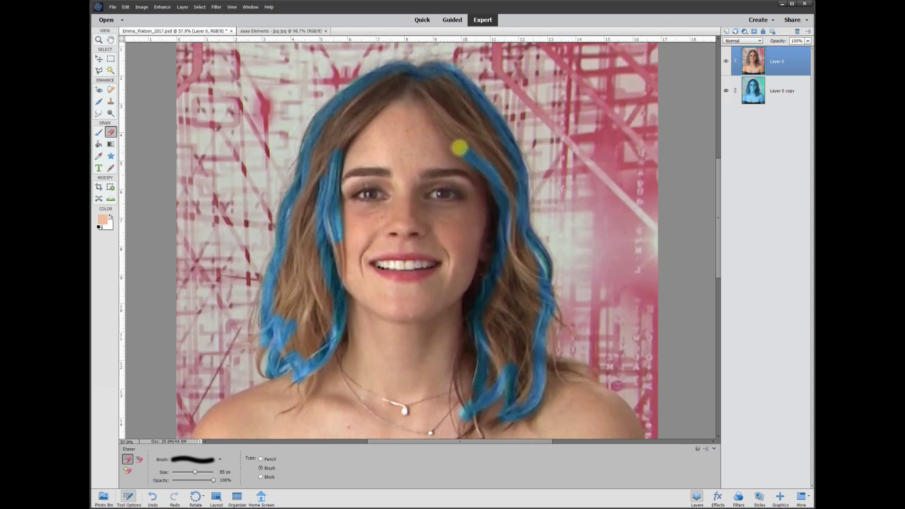
{"action": "key", "text": "v"}
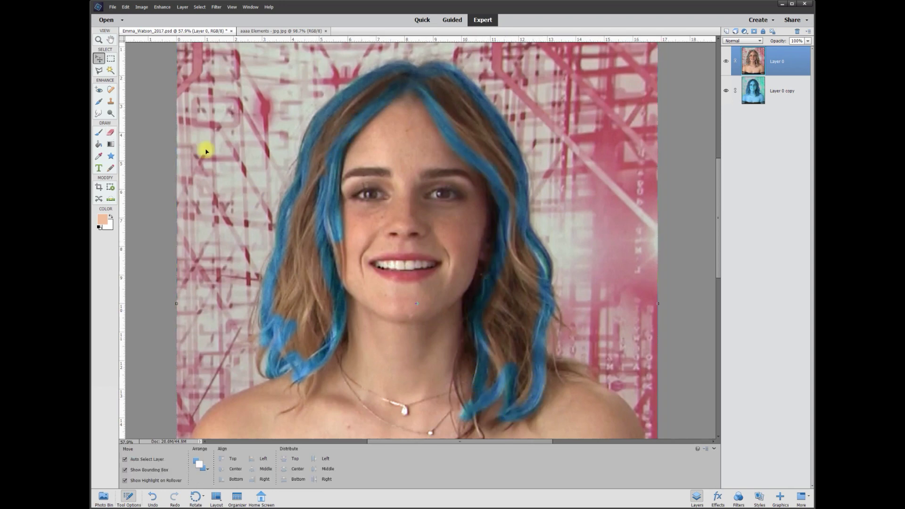
Step: Outline the remaining brown hair inside the erased edges with the Polygonal Lasso and delete it from Layer 0
{"action": "left_click", "coordinate": [100, 72]}
{"action": "left_click", "coordinate": [406, 68]}
{"action": "left_click", "coordinate": [379, 72]}
{"action": "left_click", "coordinate": [322, 111]}
{"action": "left_click", "coordinate": [276, 253]}
{"action": "left_click", "coordinate": [263, 307]}
{"action": "left_click", "coordinate": [274, 361]}
{"action": "left_click", "coordinate": [316, 359]}
{"action": "left_click", "coordinate": [341, 304]}
{"action": "left_click", "coordinate": [344, 137]}
{"action": "left_click", "coordinate": [389, 88]}
{"action": "left_click", "coordinate": [417, 81]}
{"action": "left_click", "coordinate": [485, 180]}
{"action": "left_click", "coordinate": [477, 321]}
{"action": "left_click", "coordinate": [506, 379]}
{"action": "left_click", "coordinate": [537, 400]}
{"action": "left_click", "coordinate": [550, 293]}
{"action": "left_click", "coordinate": [493, 114]}
{"action": "left_click", "coordinate": [448, 70]}
{"action": "double_click", "coordinate": [439, 68]}
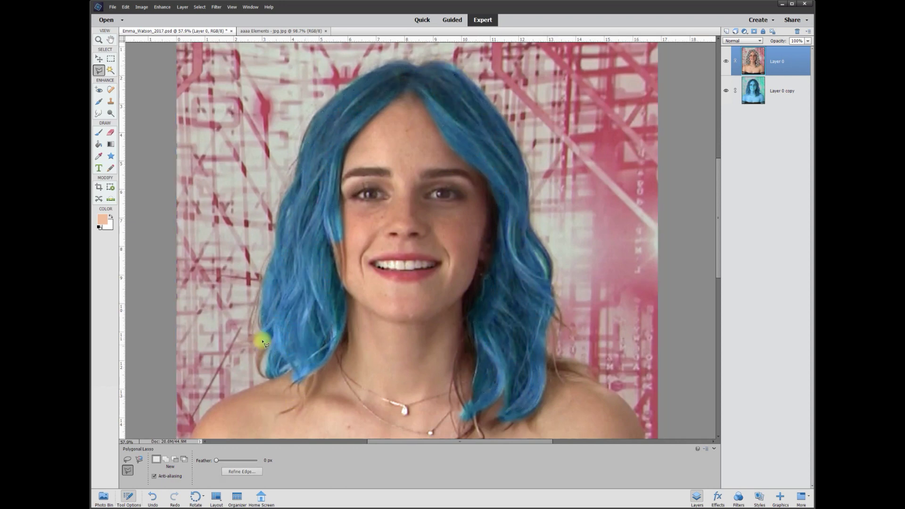
Step: Erase the leftover brown strand beside the cheek on Layer 0, starting with a 30 px eraser and reducing its size for the narrow parts
{"action": "scroll", "coordinate": [349, 220], "scroll_direction": "up", "scroll_amount": 3}
{"action": "scroll", "coordinate": [361, 225], "scroll_direction": "up", "scroll_amount": 3}
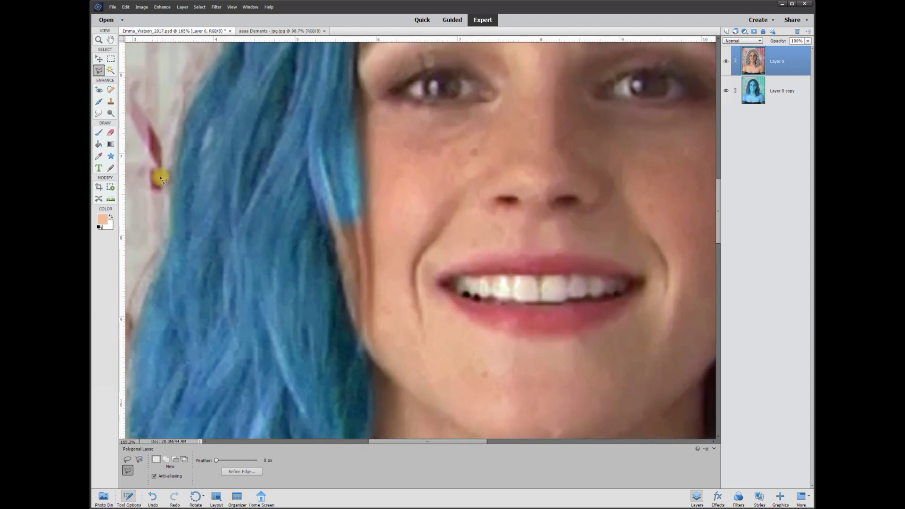
{"action": "key", "text": "e"}
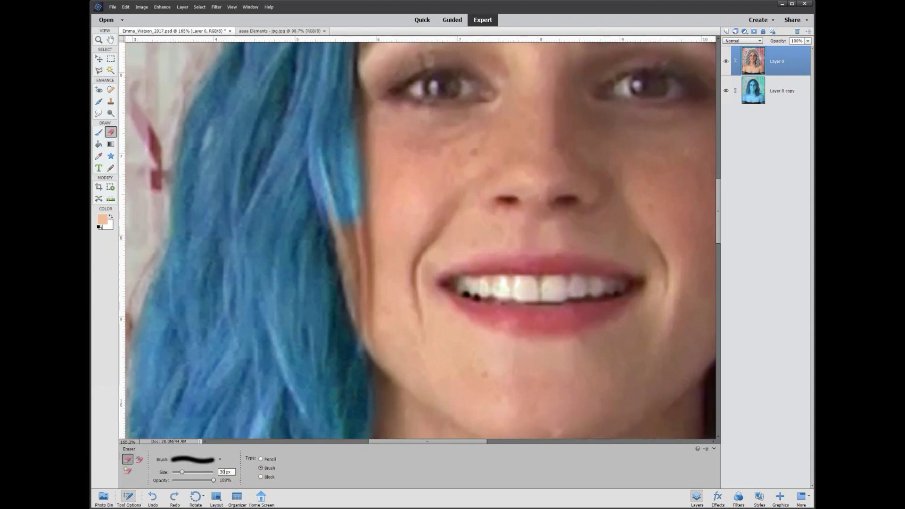
{"action": "left_click_drag", "start_coordinate": [360, 305], "coordinate": [352, 279]}
{"action": "left_click_drag", "start_coordinate": [341, 236], "coordinate": [361, 323]}
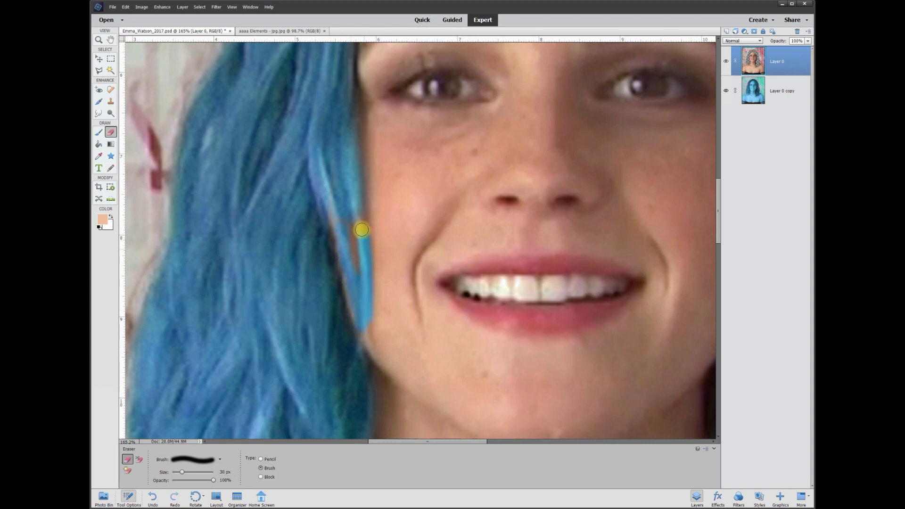
{"action": "key", "text": "bracketleft"}
{"action": "key", "text": "bracketleft"}
Step: Smudge the tip of the blue strand beside the cheek with a 25 px brush at 50% strength
{"action": "left_click", "coordinate": [98, 114]}
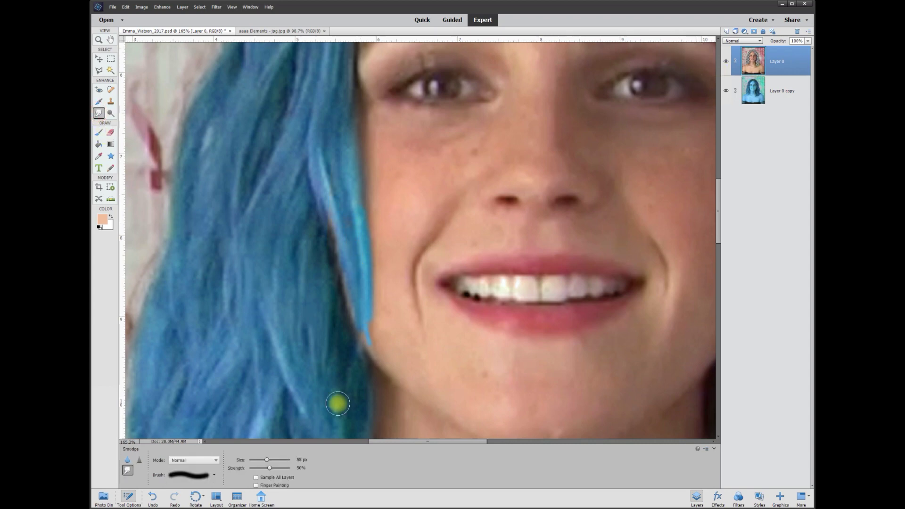
{"action": "key", "text": "bracketleft"}
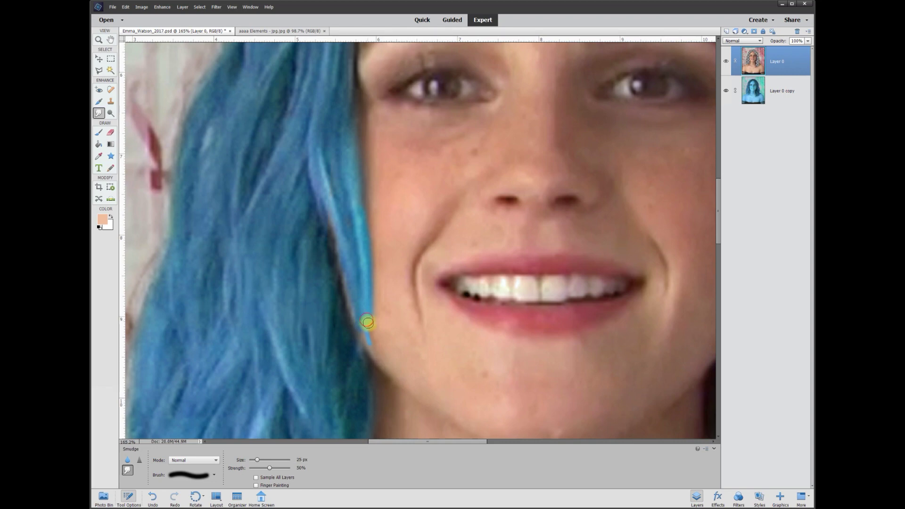
{"action": "left_click_drag", "start_coordinate": [367, 327], "coordinate": [374, 347]}
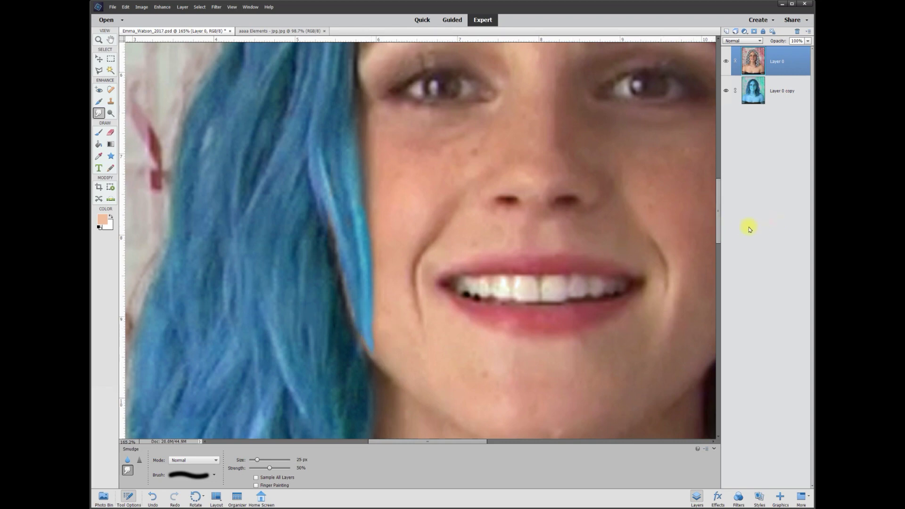
Step: Smudge the lower hair end into a pointed tip over the shoulder and set the Smudge brush size to 45 px
{"action": "scroll", "coordinate": [720, 237], "scroll_direction": "down", "scroll_amount": 5}
{"action": "mouse_move", "coordinate": [286, 270]}
{"action": "left_mouse_down"}
{"action": "mouse_move", "coordinate": [274, 321]}
{"action": "mouse_move", "coordinate": [265, 296]}
{"action": "mouse_move", "coordinate": [257, 366]}
{"action": "left_mouse_up"}
{"action": "left_click", "coordinate": [272, 469]}
{"action": "type", "text": "45"}
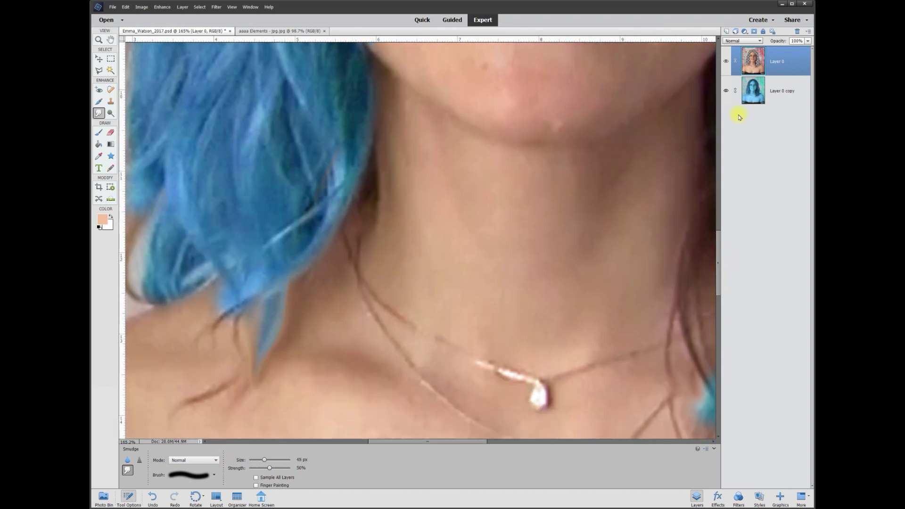
Step: Erase along the thin stray strands over the shoulders and neck on Layer 0 with a 10 px eraser
{"action": "left_click", "coordinate": [110, 132]}
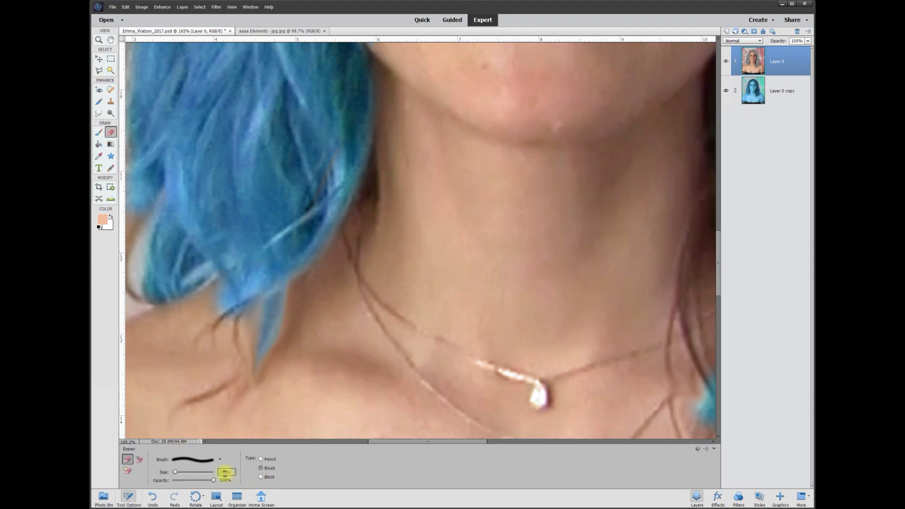
{"action": "mouse_move", "coordinate": [184, 403]}
{"action": "left_mouse_down"}
{"action": "mouse_move", "coordinate": [220, 388]}
{"action": "mouse_move", "coordinate": [239, 340]}
{"action": "mouse_move", "coordinate": [216, 323]}
{"action": "mouse_move", "coordinate": [207, 333]}
{"action": "left_mouse_up"}
{"action": "left_click", "coordinate": [252, 381]}
{"action": "key", "text": "bracketleft"}
{"action": "scroll", "coordinate": [207, 323], "scroll_direction": "down", "scroll_amount": 10}
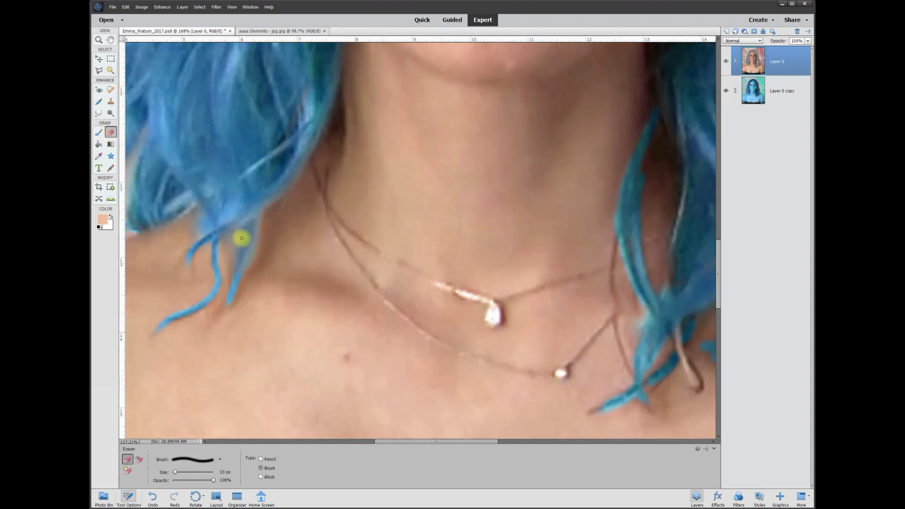
{"action": "scroll", "coordinate": [253, 207], "scroll_direction": "up", "scroll_amount": 2}
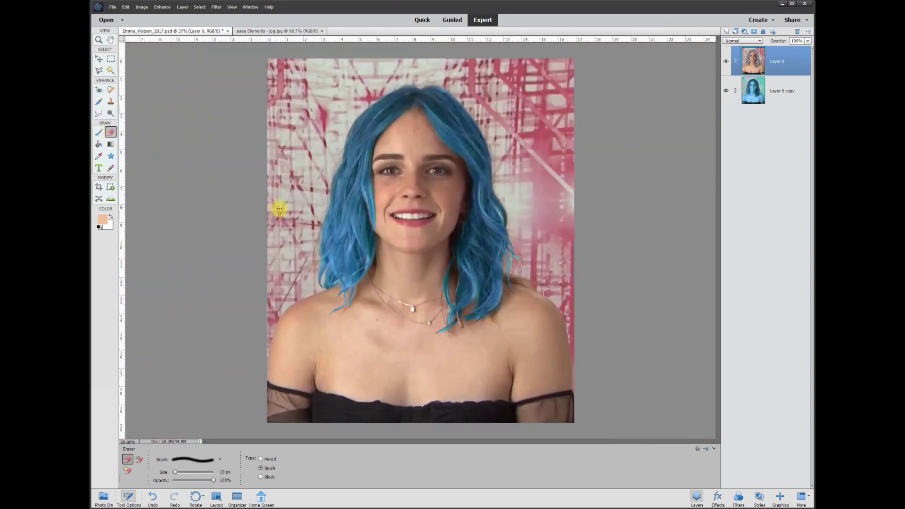
{"action": "left_click", "coordinate": [99, 58]}
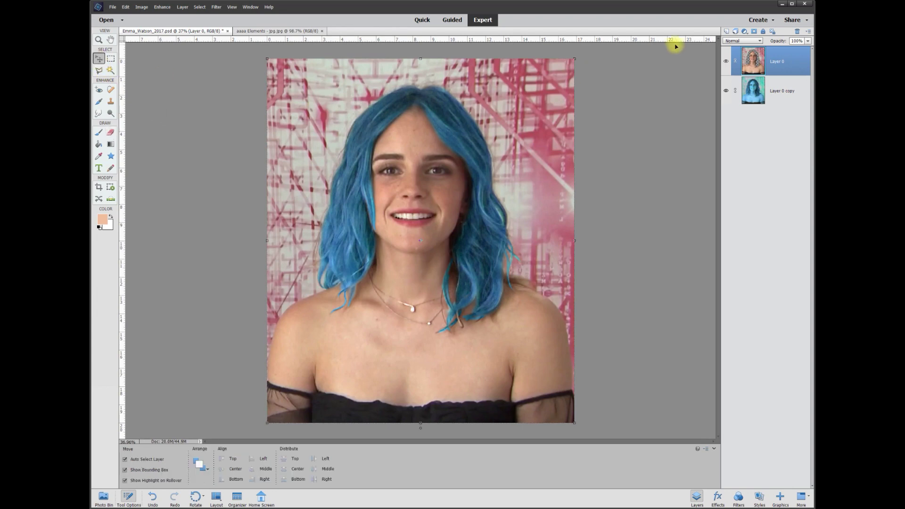
Step: Change the hair to a blue-violet by adjusting the hue and saturation of Layer 0 copy with Hue/Saturation
{"action": "left_click", "coordinate": [780, 92]}
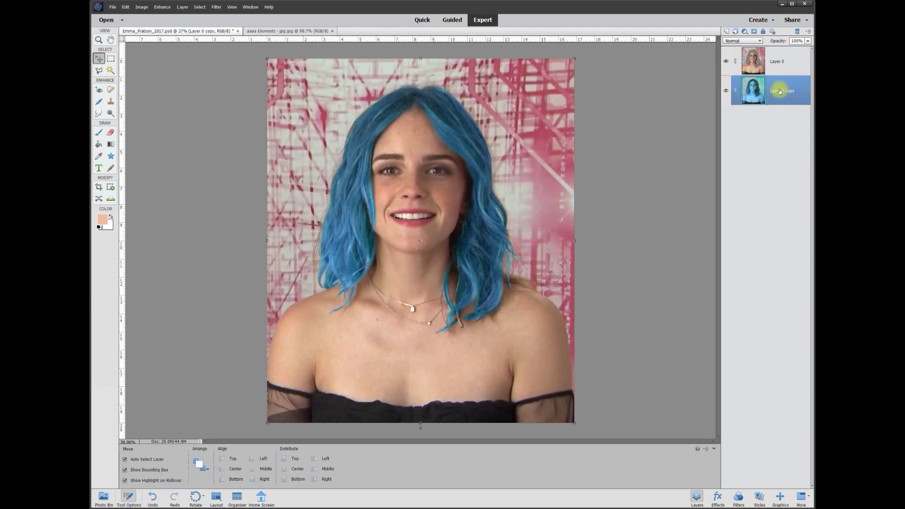
{"action": "left_click", "coordinate": [160, 6]}
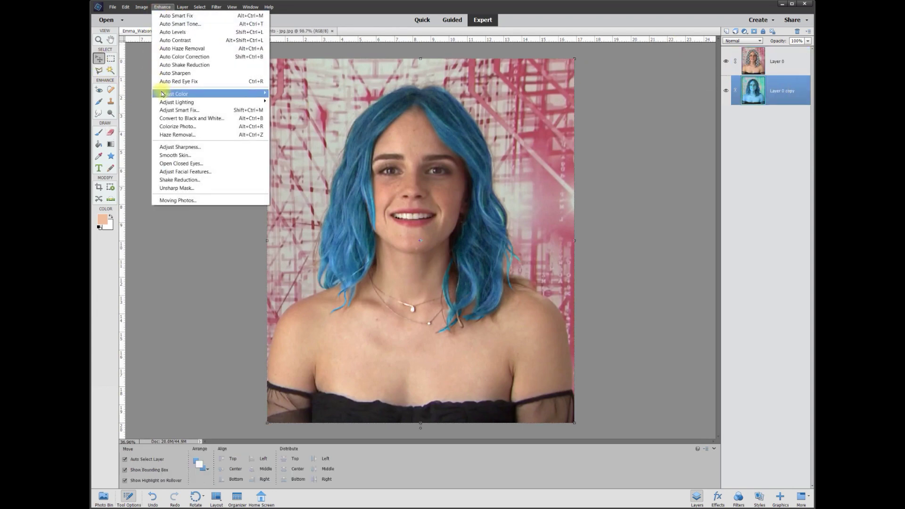
{"action": "mouse_move", "coordinate": [262, 93]}
{"action": "left_click", "coordinate": [300, 101]}
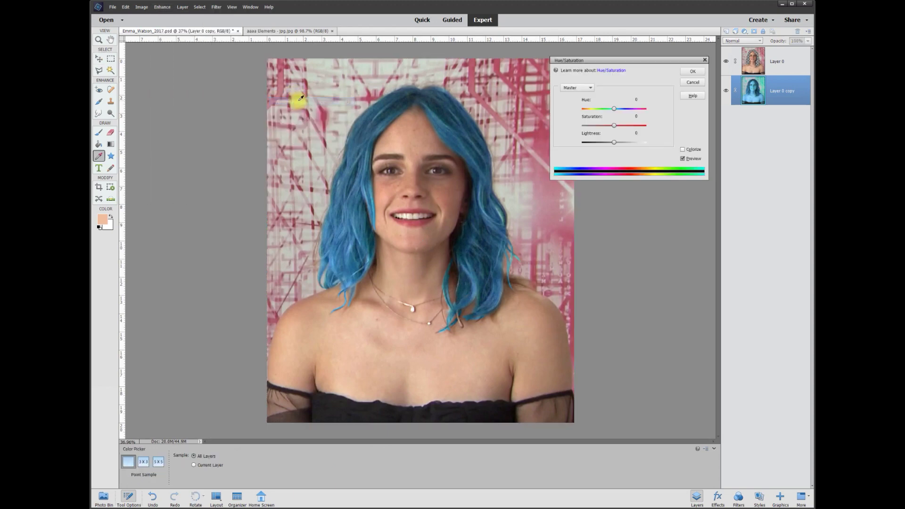
{"action": "left_click_drag", "start_coordinate": [617, 60], "coordinate": [622, 53]}
{"action": "left_click_drag", "start_coordinate": [612, 104], "coordinate": [641, 105]}
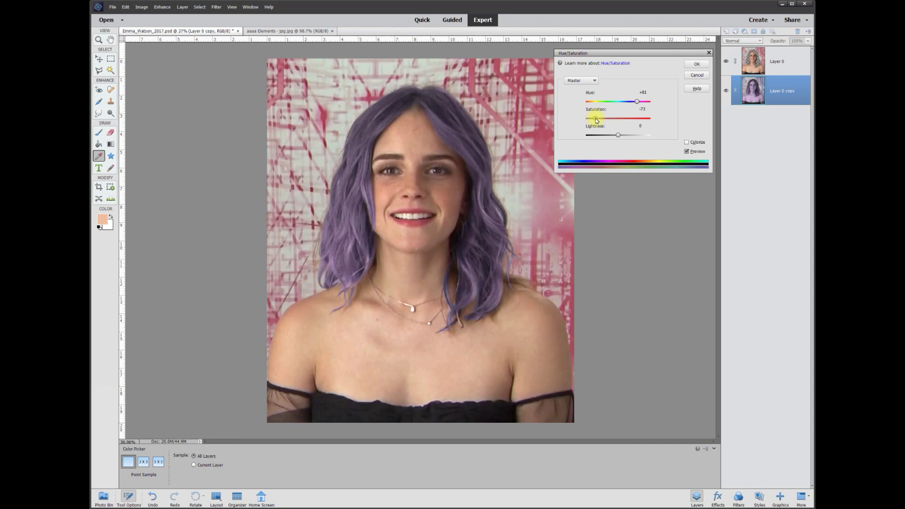
{"action": "left_click_drag", "start_coordinate": [616, 121], "coordinate": [641, 121]}
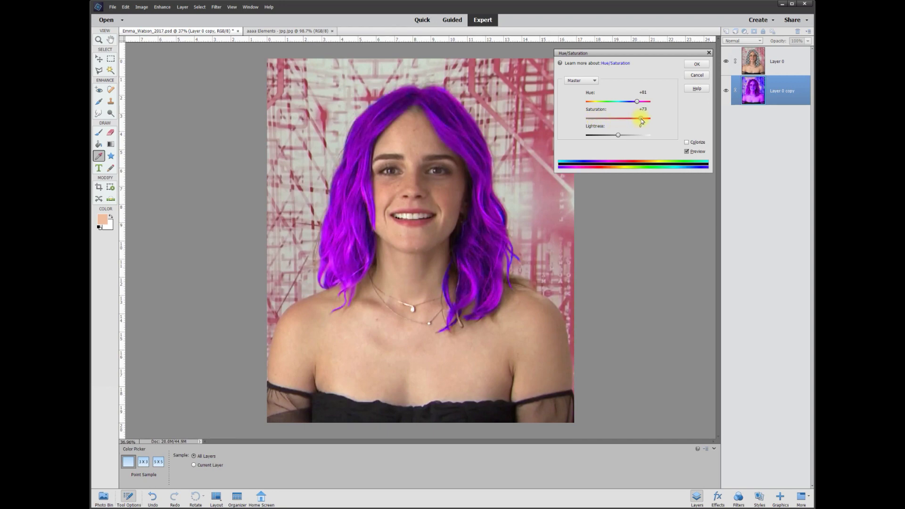
{"action": "mouse_move", "coordinate": [641, 118]}
{"action": "left_mouse_down"}
{"action": "mouse_move", "coordinate": [621, 119]}
{"action": "mouse_move", "coordinate": [631, 106]}
{"action": "left_mouse_up"}
{"action": "left_click", "coordinate": [697, 64]}
{"action": "key", "text": "v"}
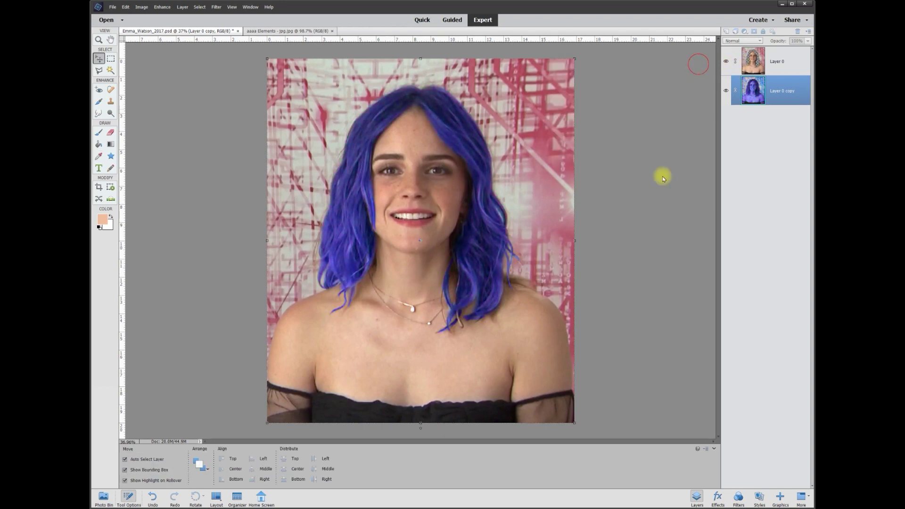